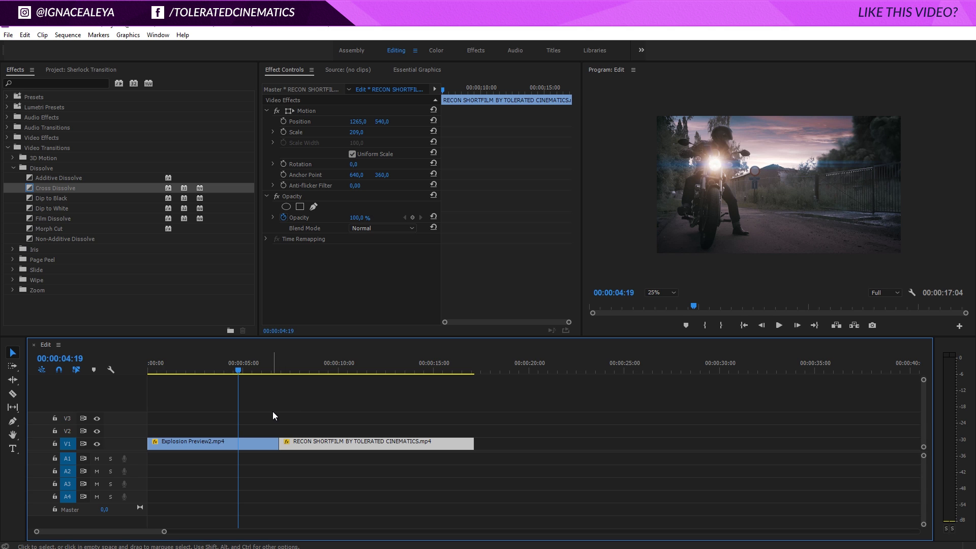
- Play the sequence from the start, review the cut, and park the playhead at 8:13
key("Home")
key("space")
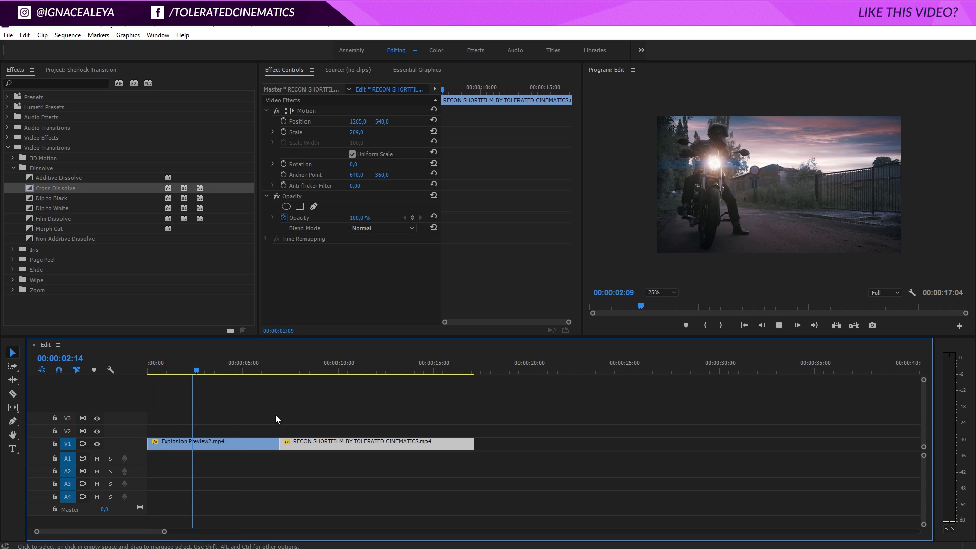
left_click_drag(289, 362, 332, 373)
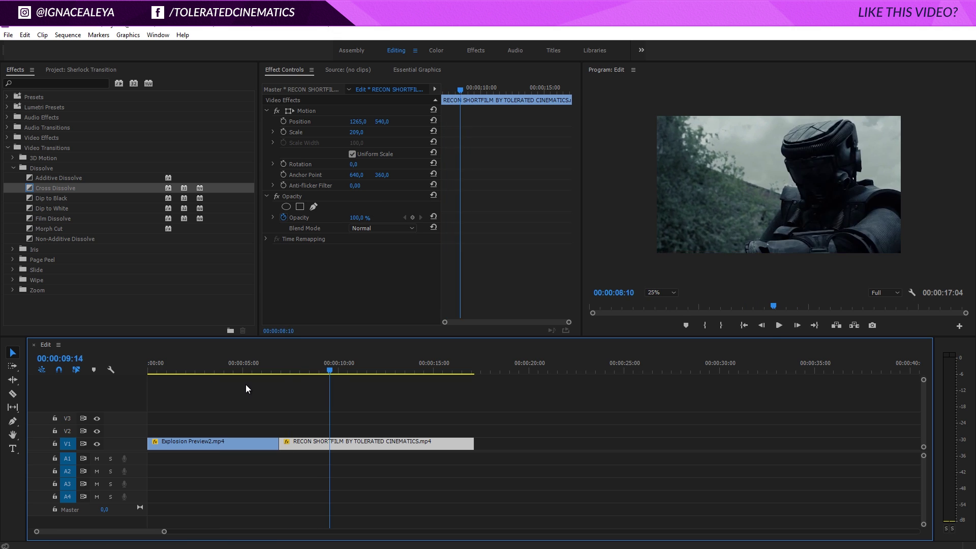
left_click(245, 370)
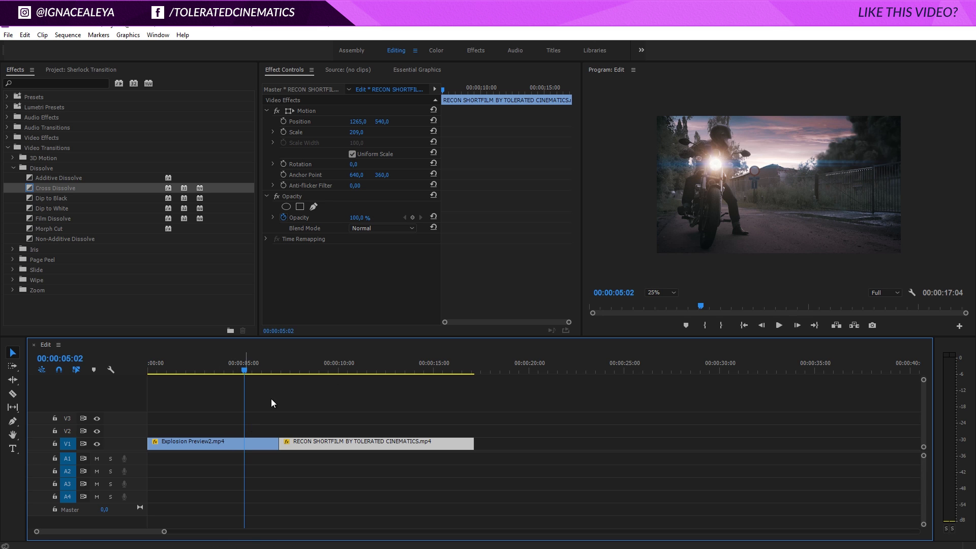
left_click(295, 366)
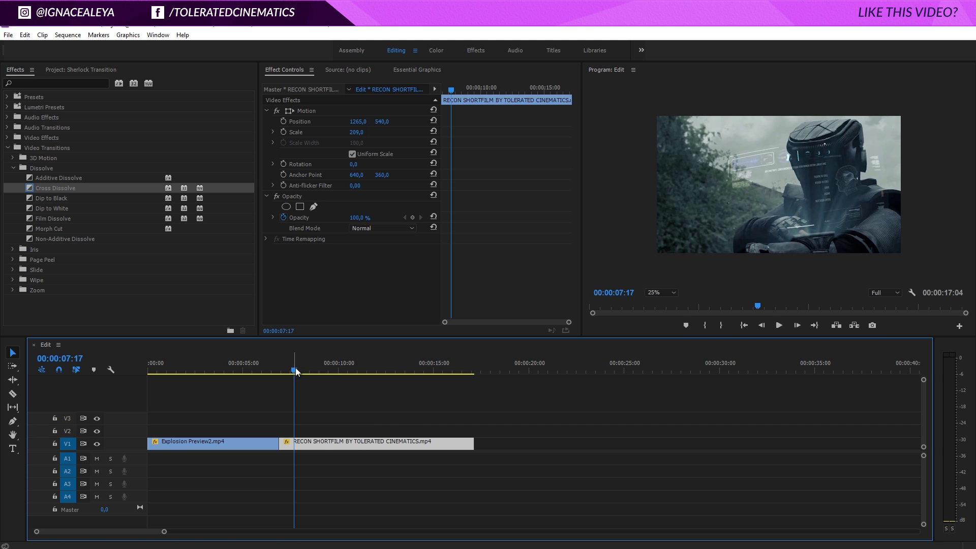
left_click(327, 367)
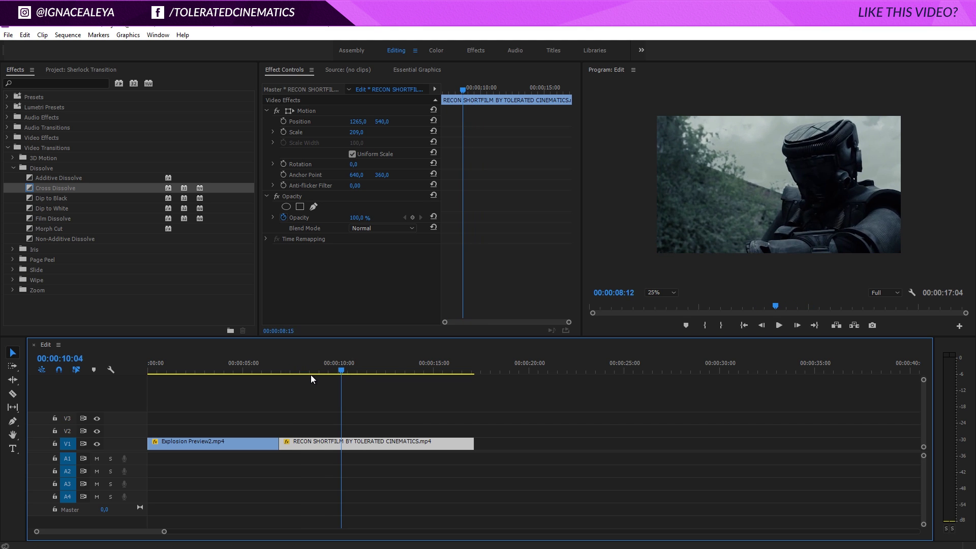
left_click(310, 375)
- Move RECON to V3, add a trimmed Explosion Preview2 copy on V2, and slide RECON left
left_click(252, 441)
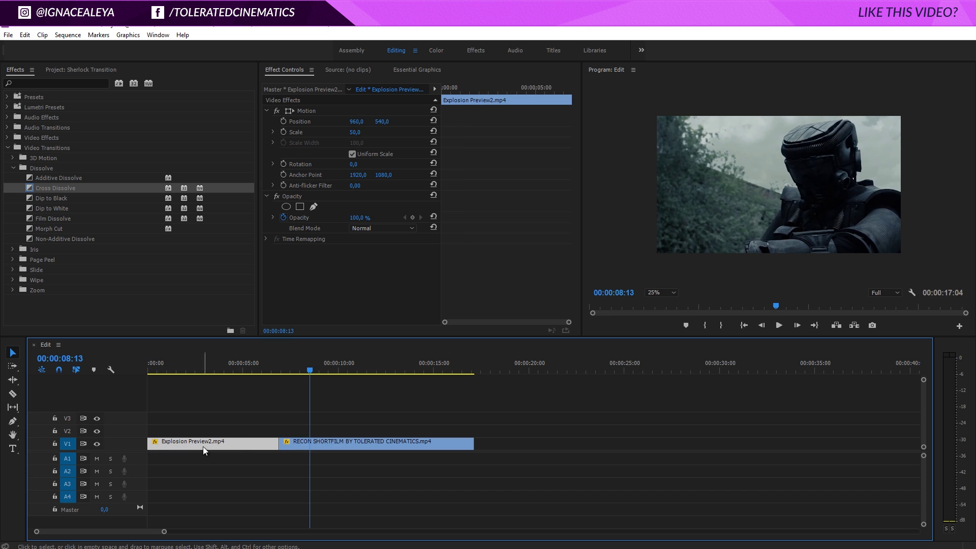
left_click_drag(310, 443, 311, 420)
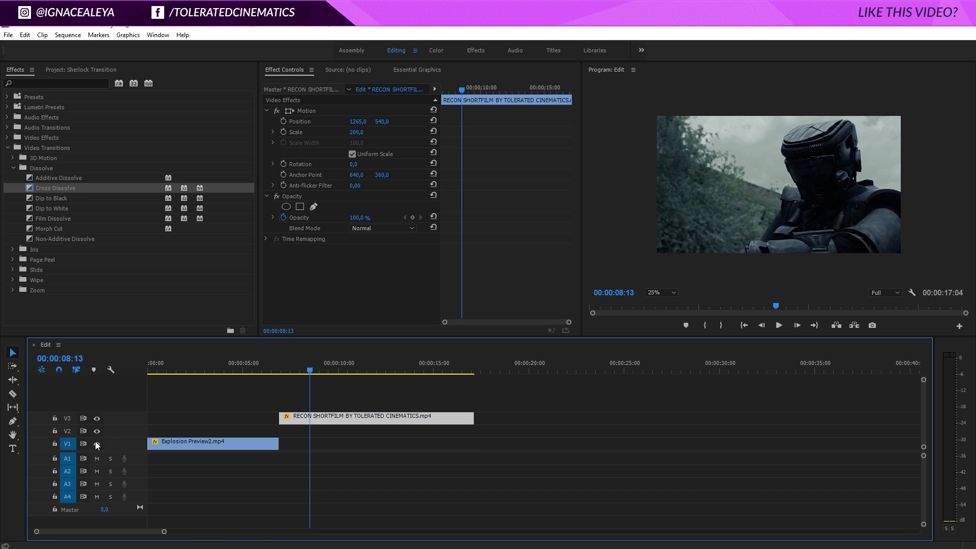
left_click(232, 440)
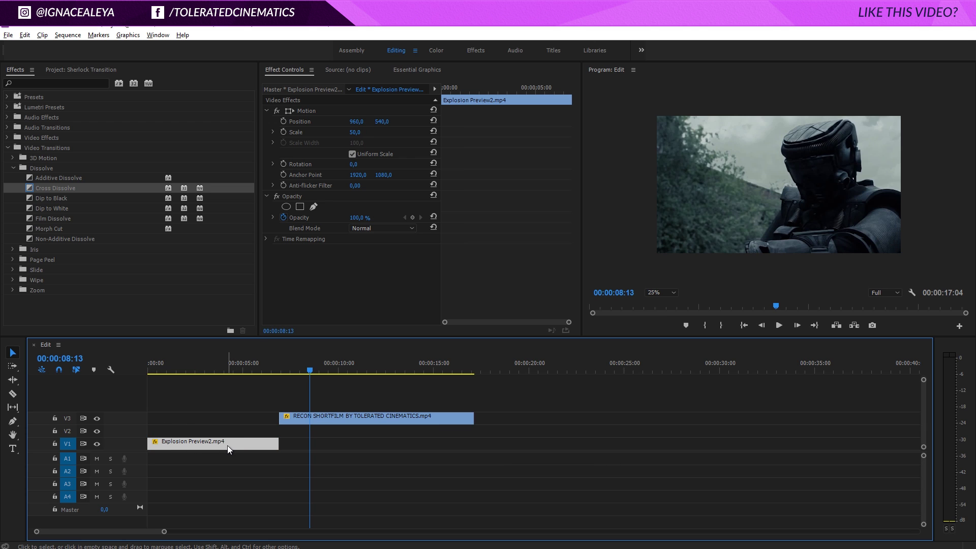
left_click_drag(227, 446, 298, 420)
left_click(234, 432)
left_click(294, 420)
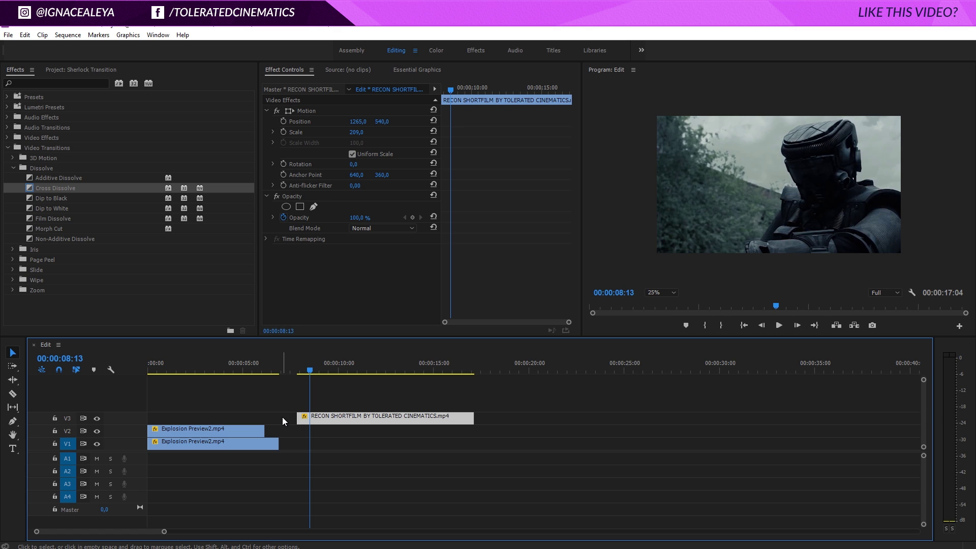
left_click_drag(308, 420, 275, 428)
left_click_drag(283, 375, 273, 375)
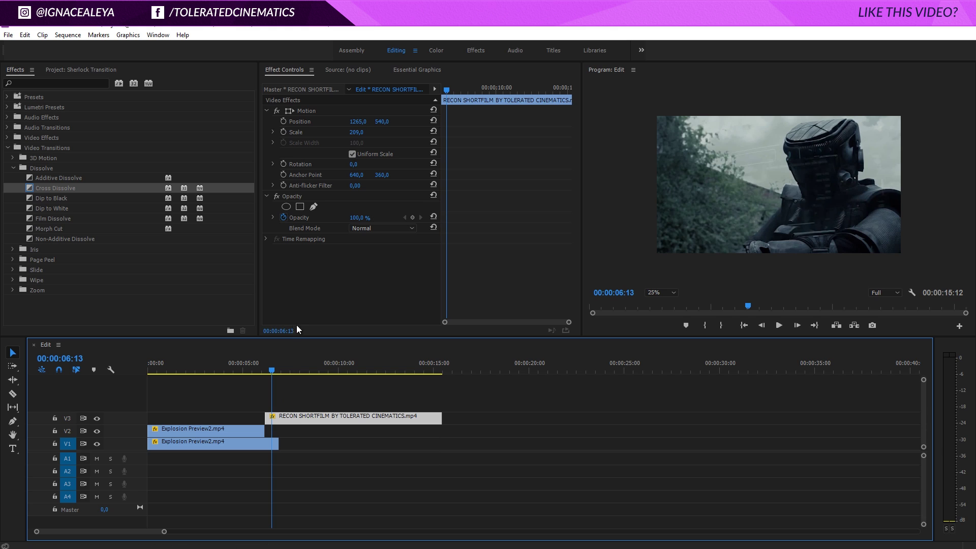
- Select the RECON clip's Opacity effect and set the Program monitor zoom to 10%
left_click(298, 197)
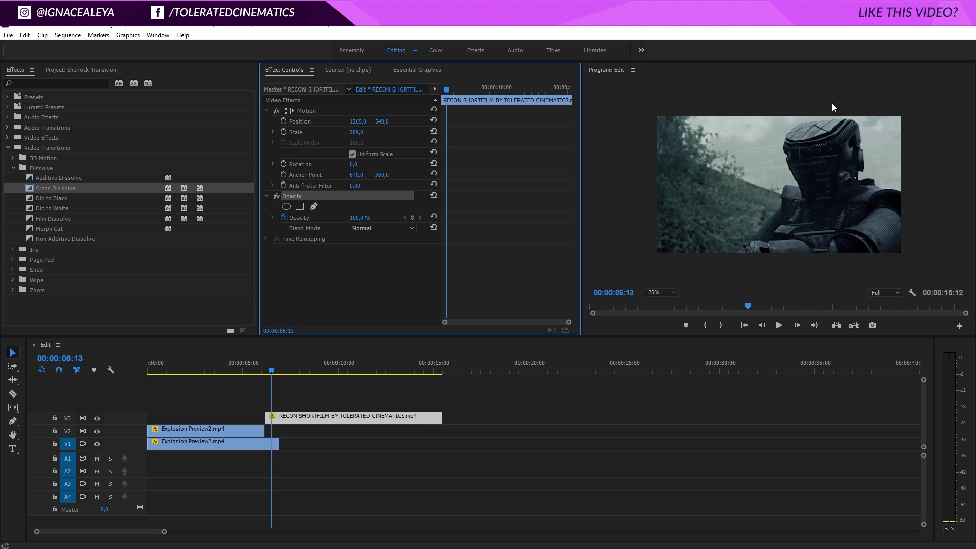
left_click(653, 293)
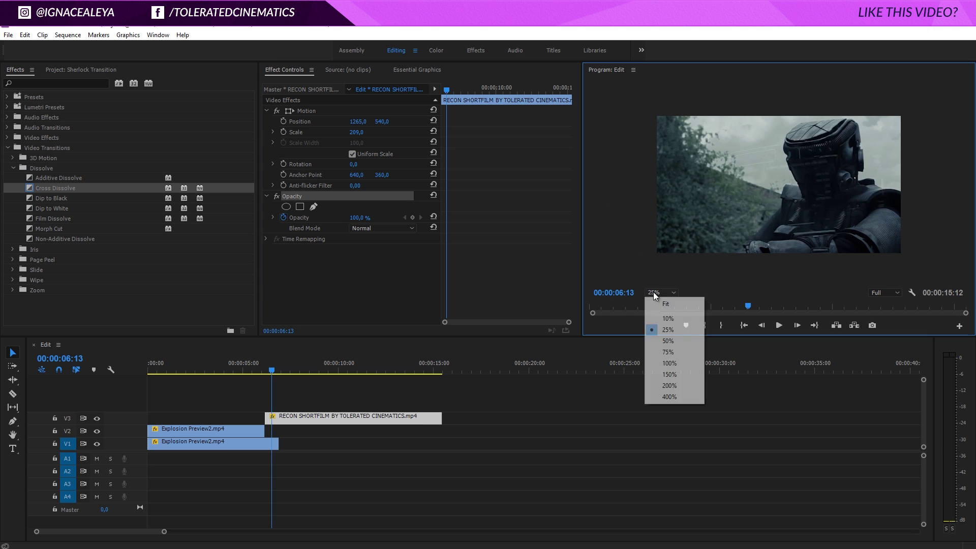
left_click(667, 319)
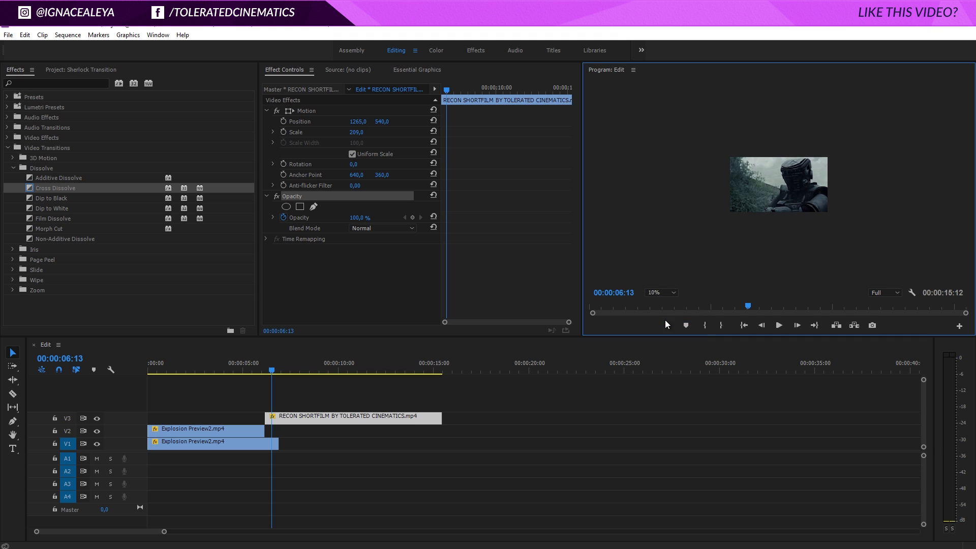
left_click(291, 194)
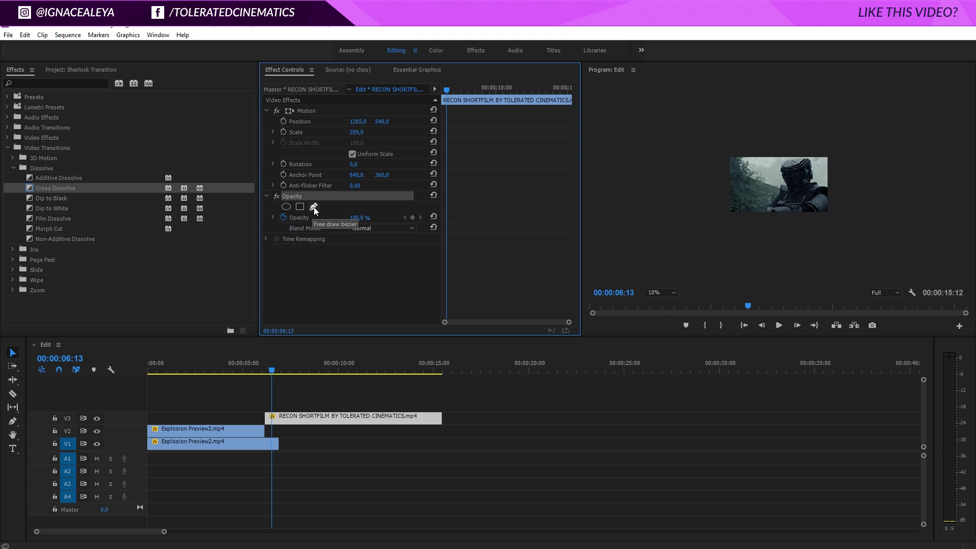
- Draw a closed eight-point freehand opacity mask on RECON around the motorcycle shot
left_click(313, 206)
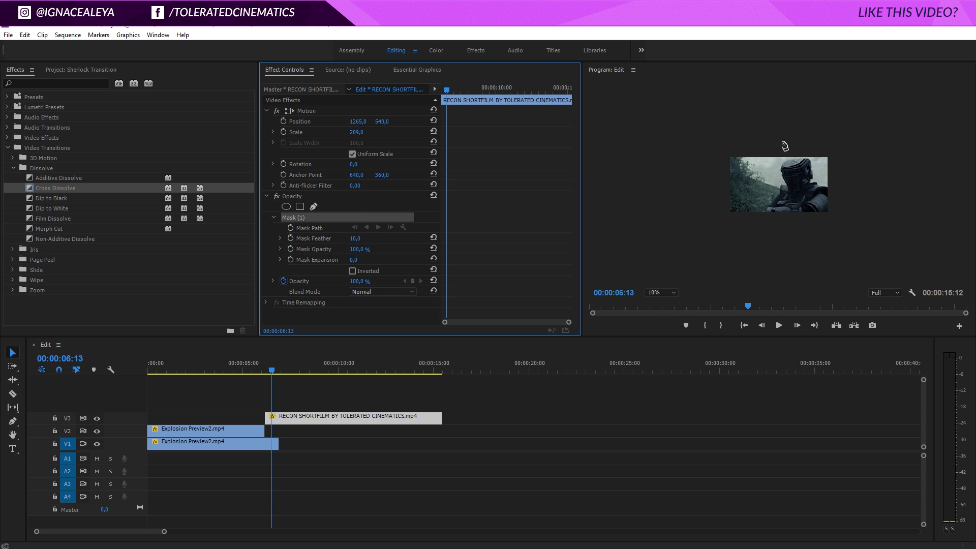
left_click(794, 128)
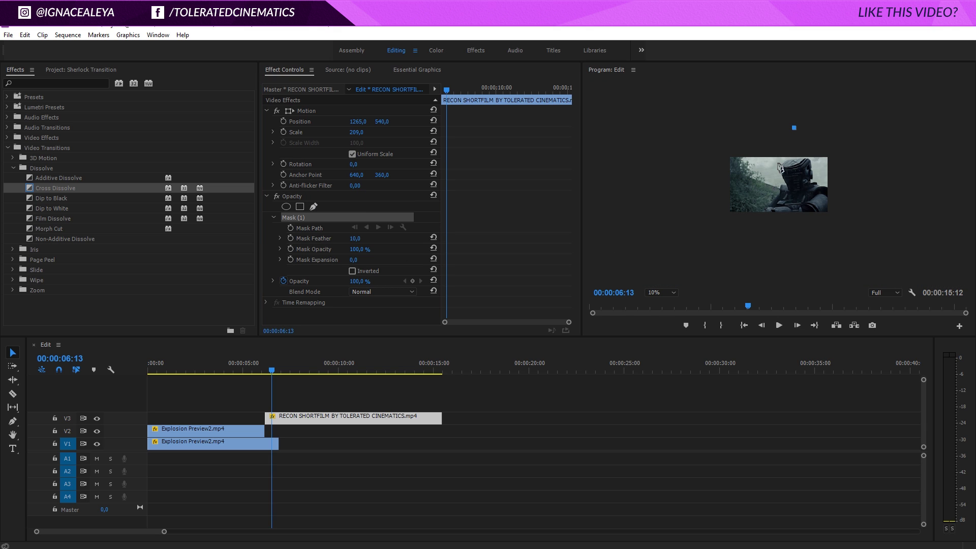
left_click(786, 144)
left_click(776, 166)
left_click(782, 187)
left_click(752, 219)
left_click(755, 250)
left_click(876, 257)
left_click(869, 125)
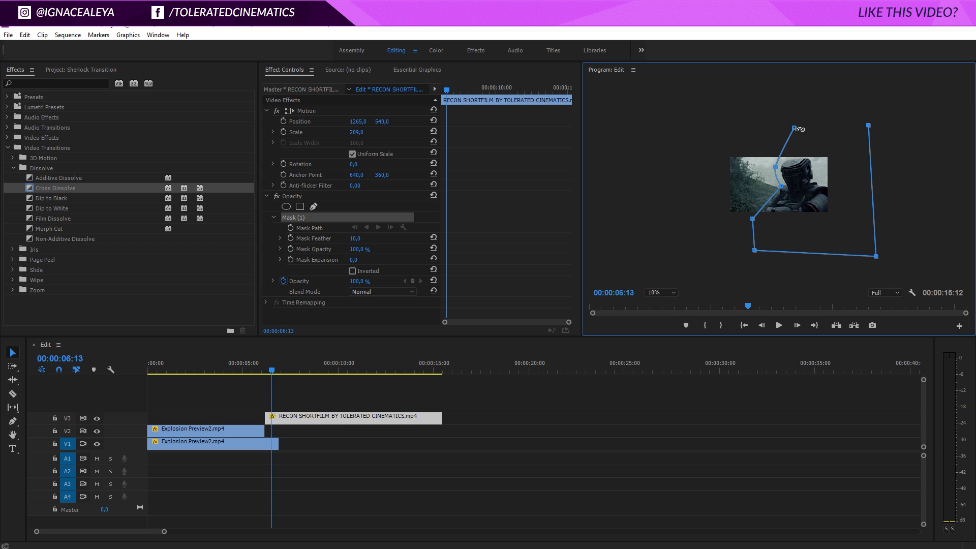
left_click(794, 128)
key("Left")
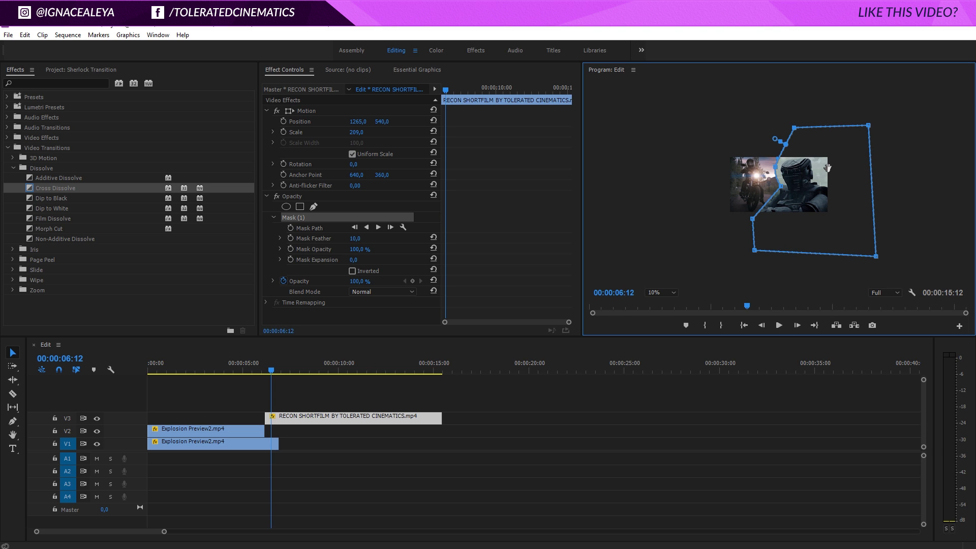
key("Right")
- Set Mask Feather to 130 and Mask Expansion to 70, with the preview at 25%
left_click(356, 240)
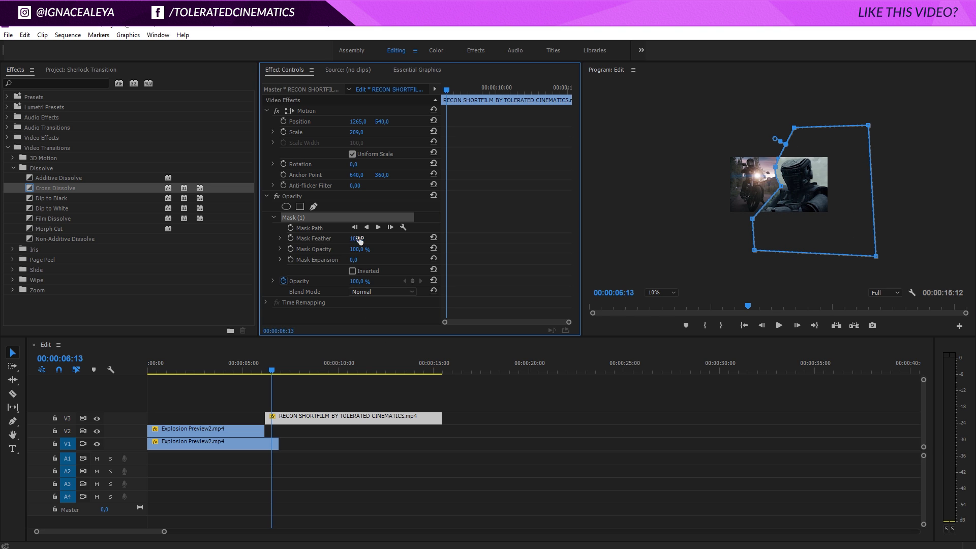
left_click_drag(360, 239, 407, 249)
left_click(661, 293)
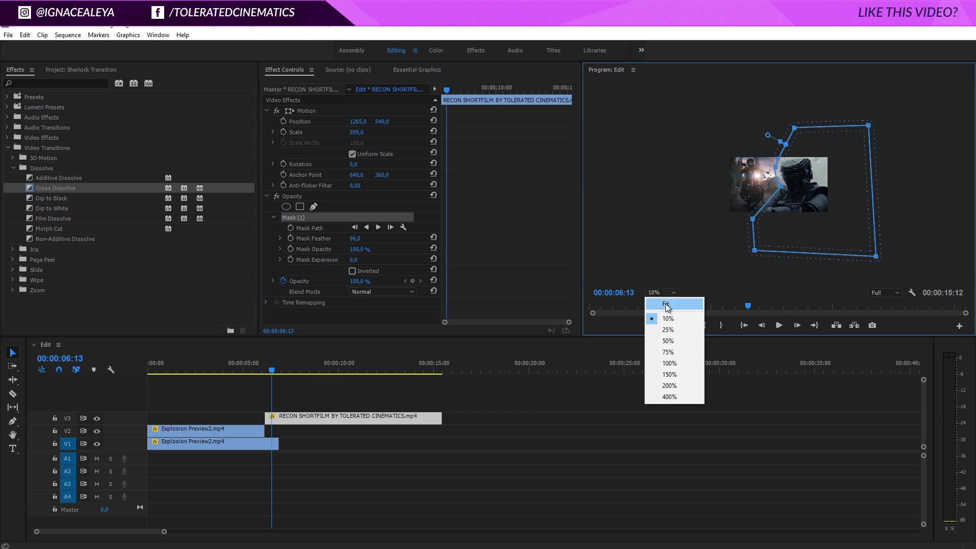
left_click(667, 330)
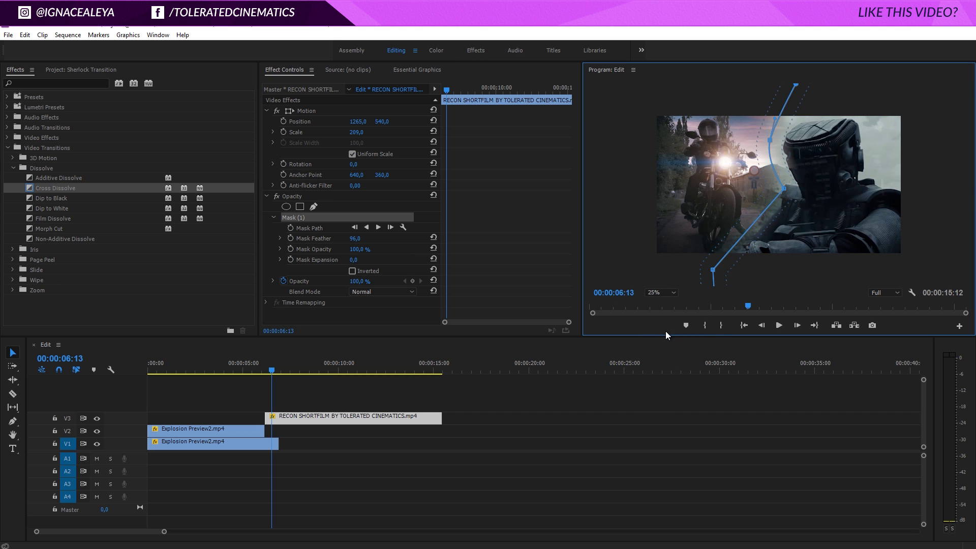
left_click_drag(356, 239, 308, 243)
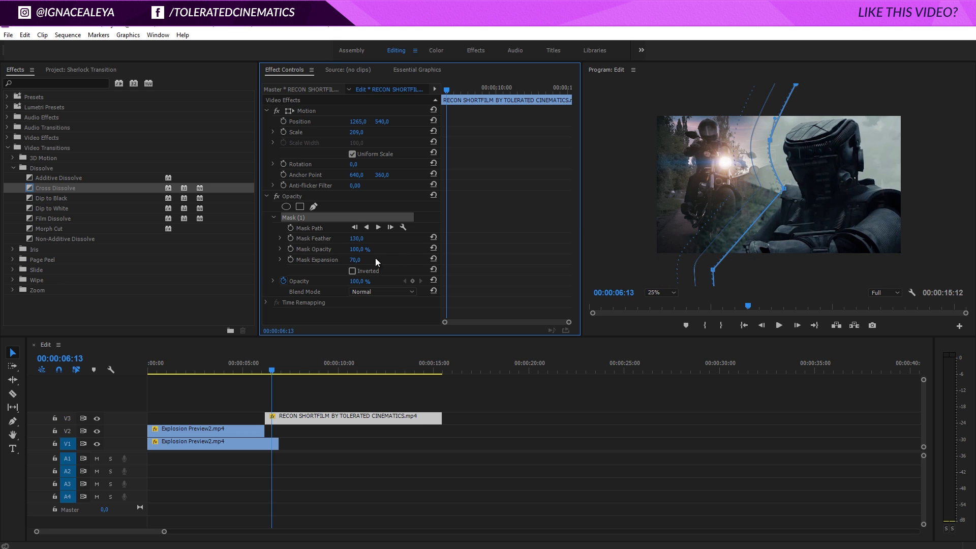
- Scrub and play the masked RECON transition to check the blend
left_click(453, 386)
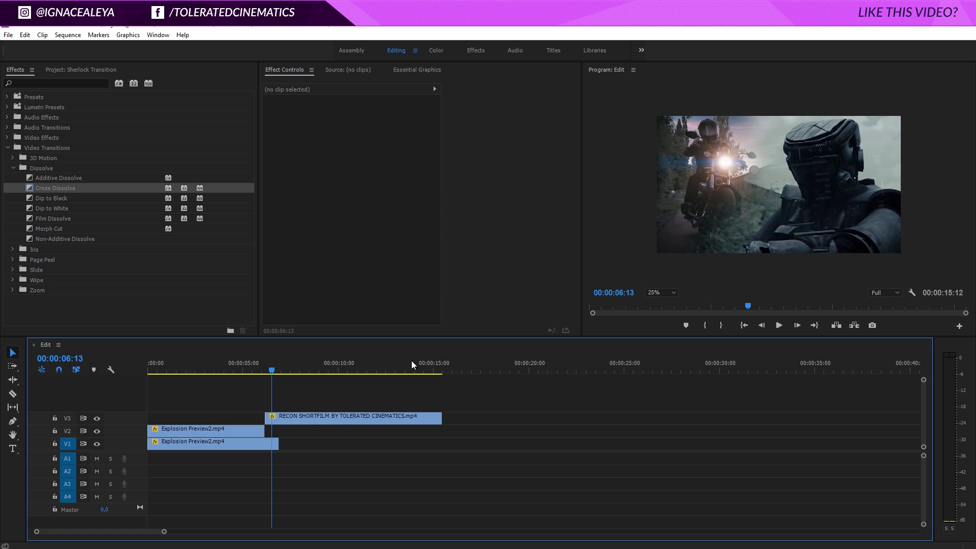
left_click(303, 419)
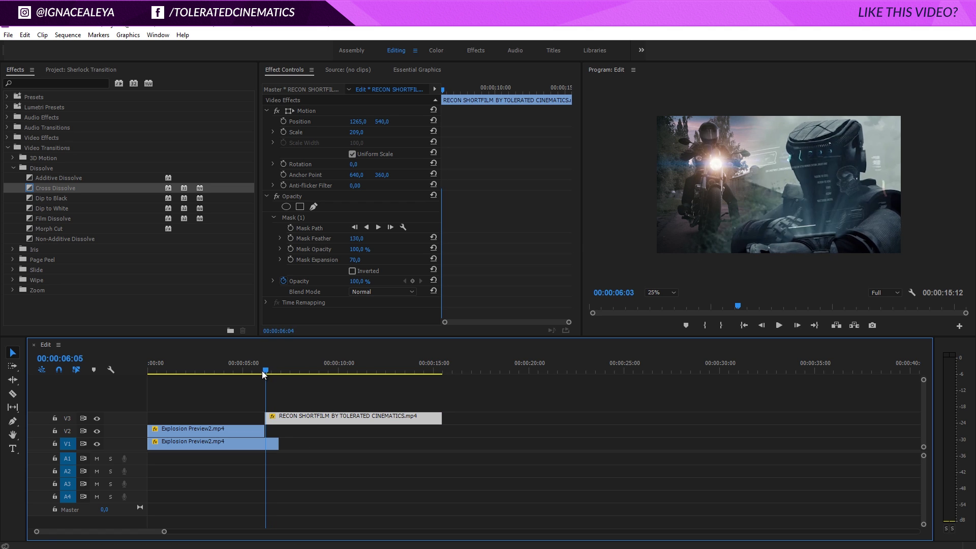
mouse_move(264, 374)
left_mouse_down()
mouse_move(255, 376)
mouse_move(279, 379)
mouse_move(253, 379)
left_mouse_up()
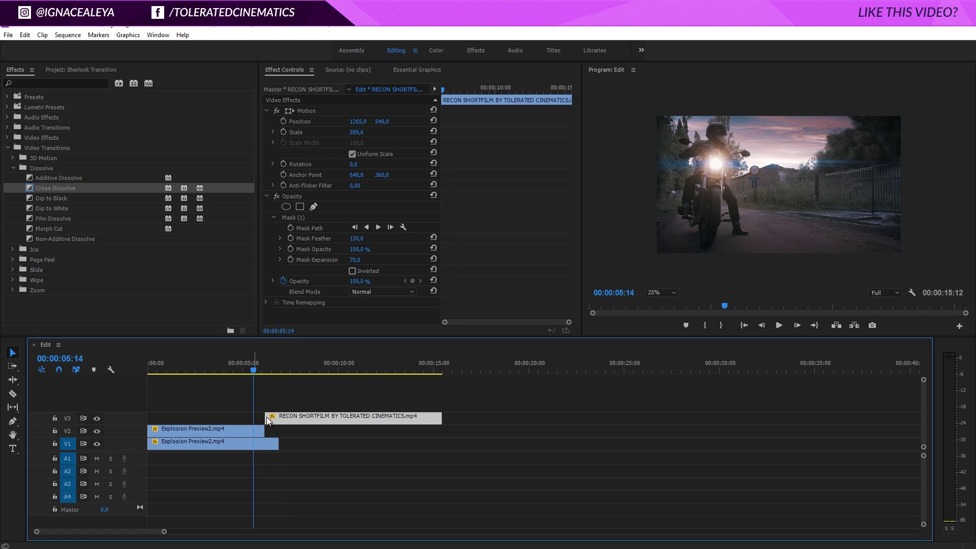
key("space")
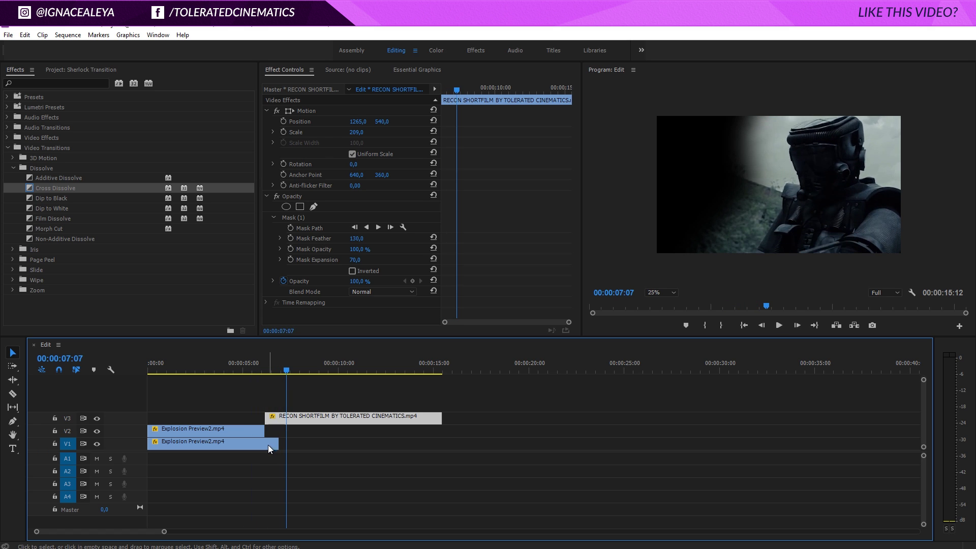
- Extend the V1 Explosion clip to about 8 seconds, then replay the transition
left_click(257, 441)
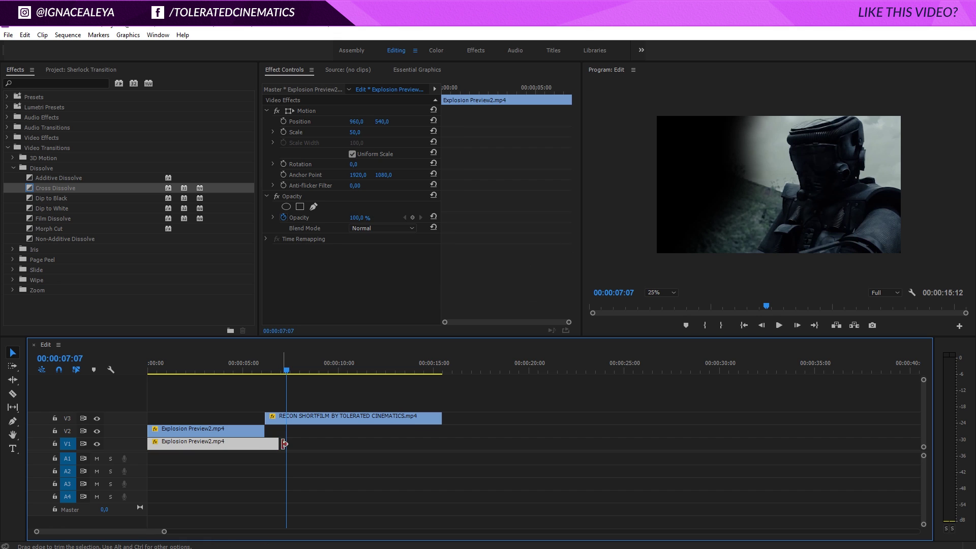
left_click_drag(284, 444, 303, 444)
left_click(274, 368)
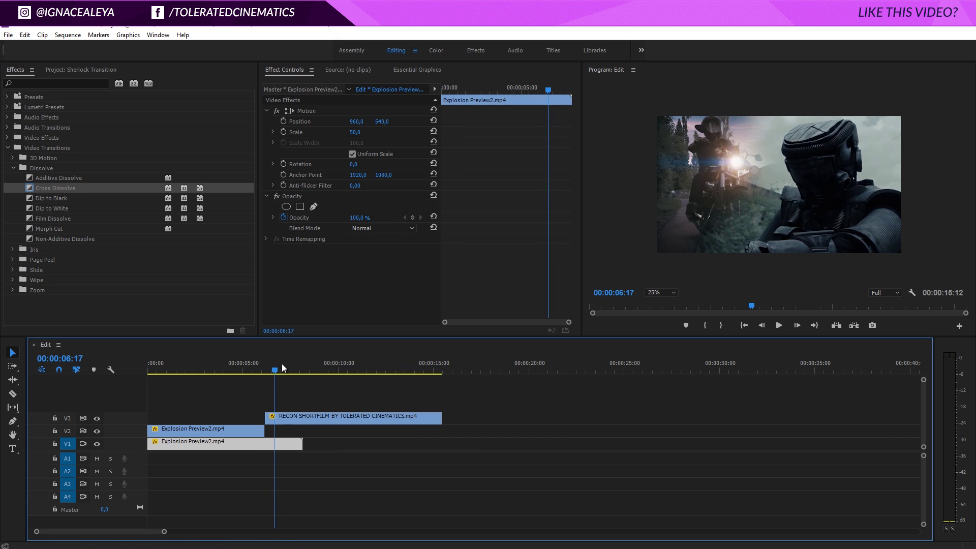
left_click(283, 369)
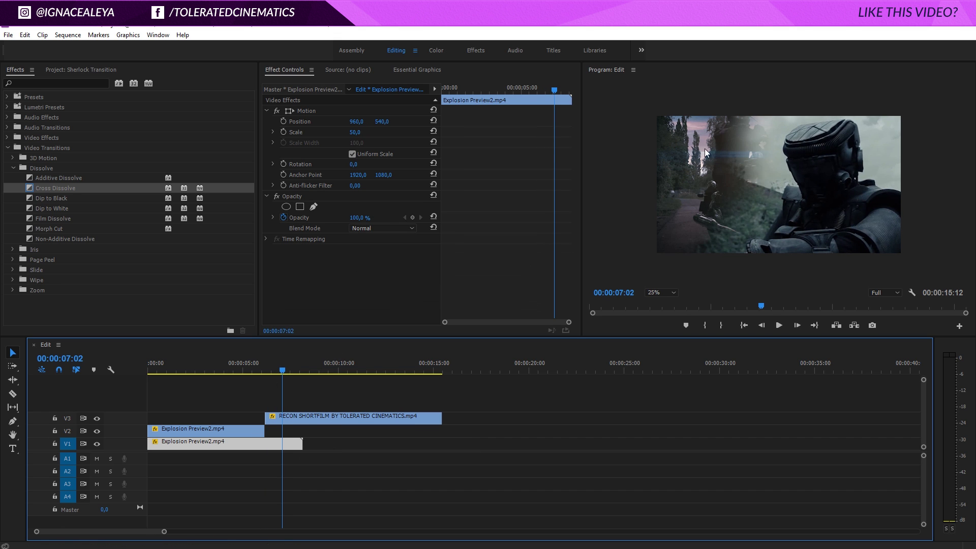
left_click_drag(282, 370, 254, 375)
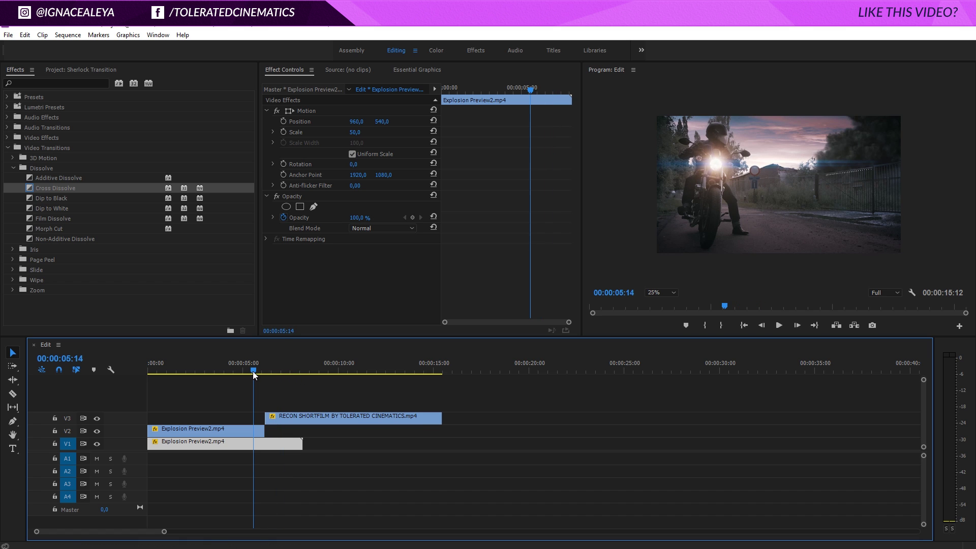
key("space")
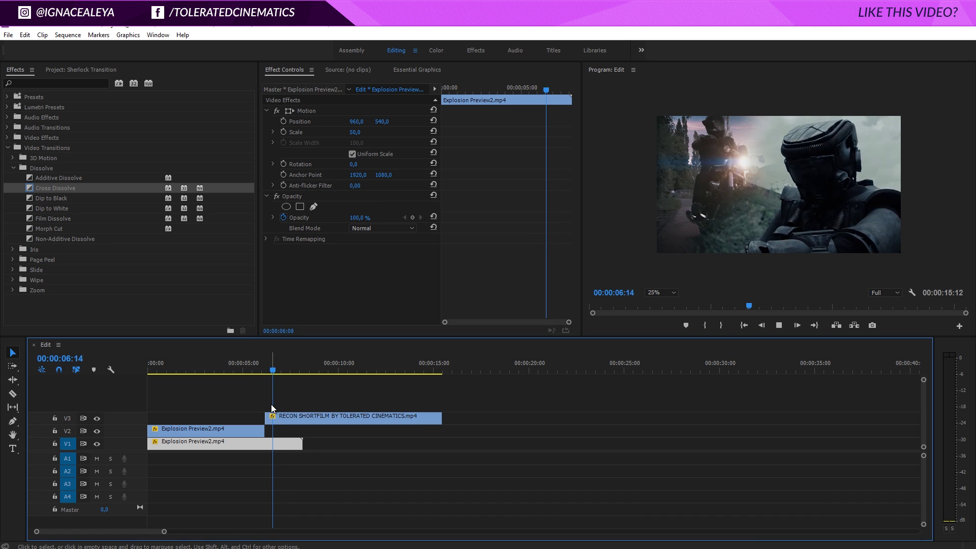
key("space")
- Move the RECON clip from V3 down to V2 next to the motorcycle clip
left_click(285, 420)
left_click(258, 422)
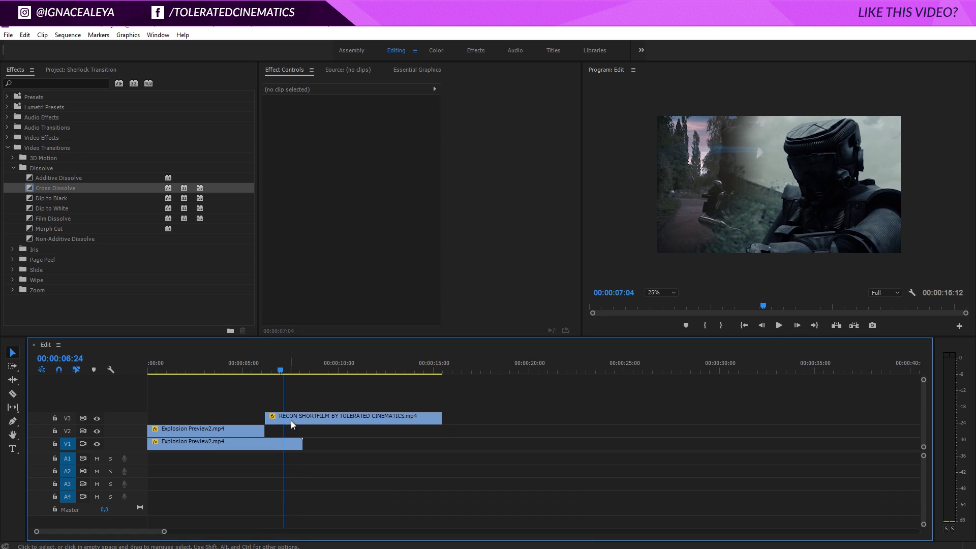
left_click_drag(293, 416, 296, 431)
left_click(249, 434)
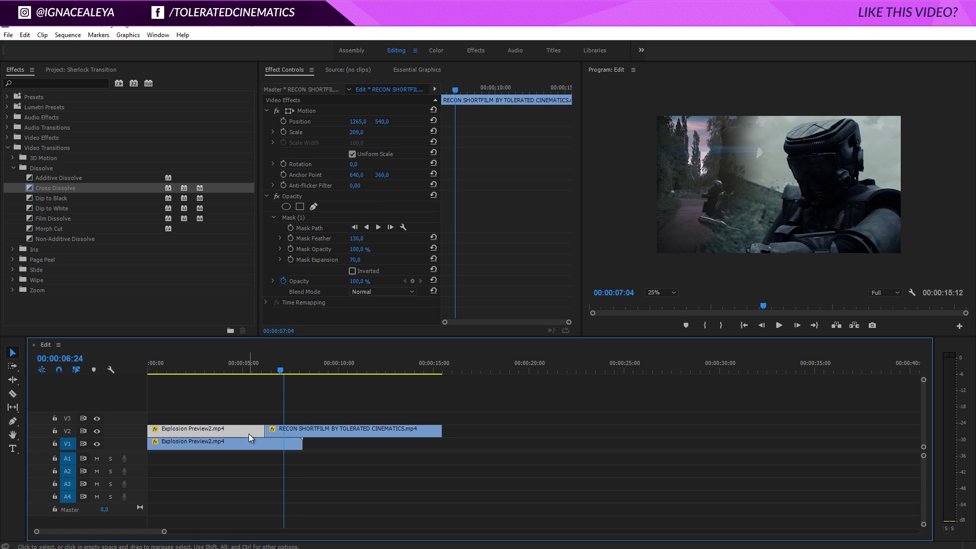
- Apply a Cross Dissolve at the V2 cut between Explosion Preview2 and RECON
left_click(254, 369)
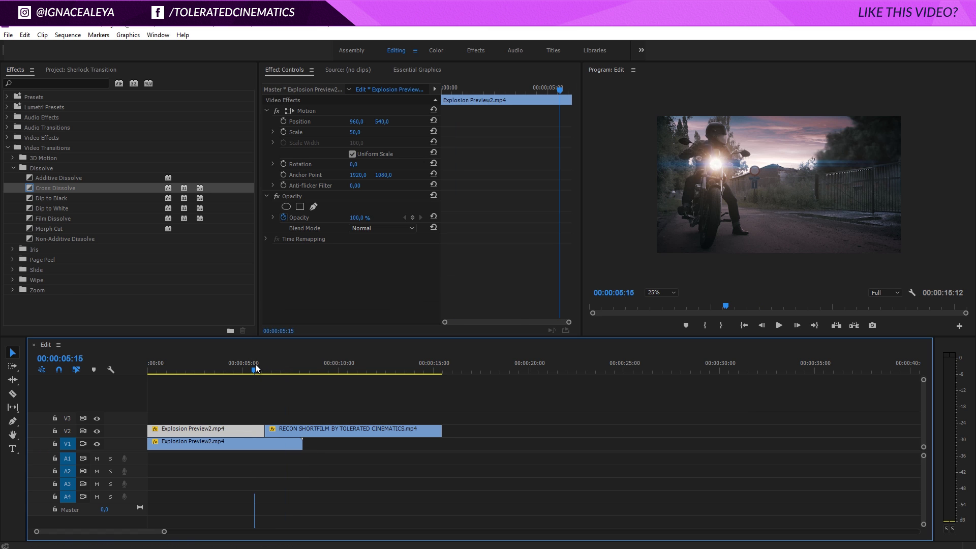
left_click(14, 73)
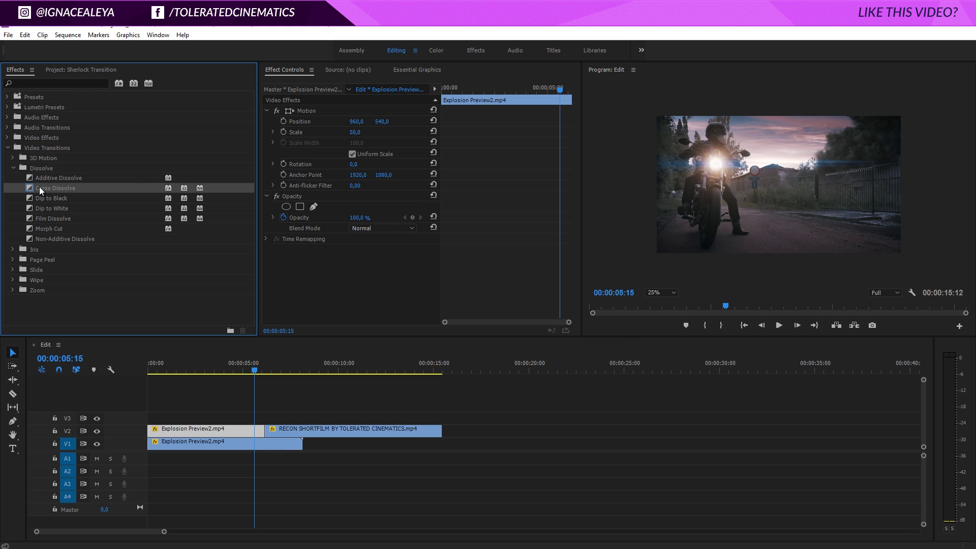
left_click_drag(41, 190, 264, 433)
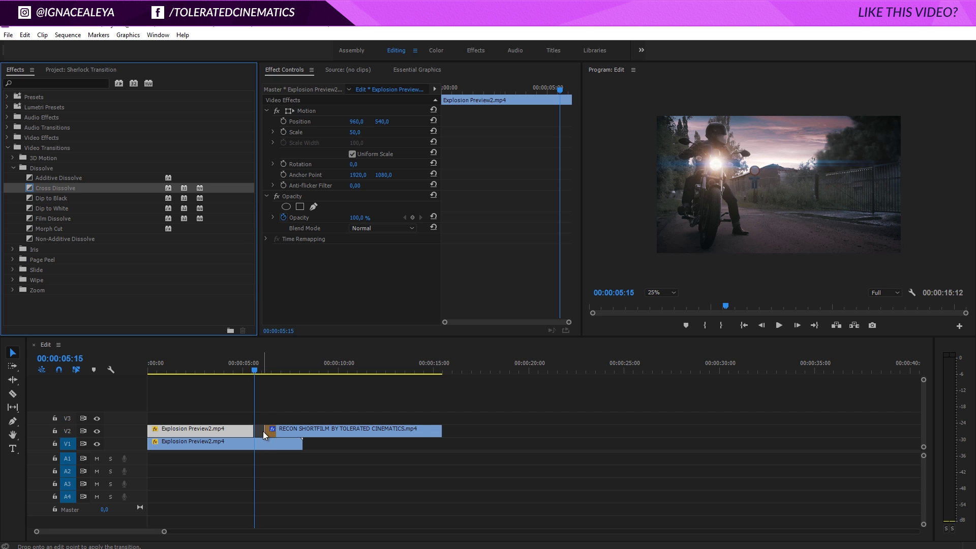
mouse_move(273, 365)
left_mouse_down()
mouse_move(250, 364)
mouse_move(285, 374)
left_mouse_up()
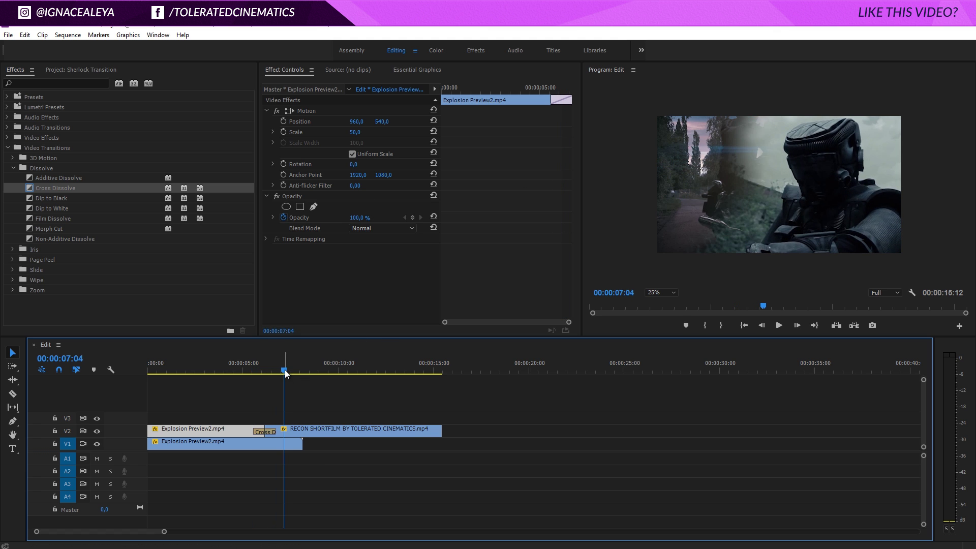
- Duplicate RECON onto V3 starting one second later, about 7:13, and delete its Mask (1)
left_click(338, 430)
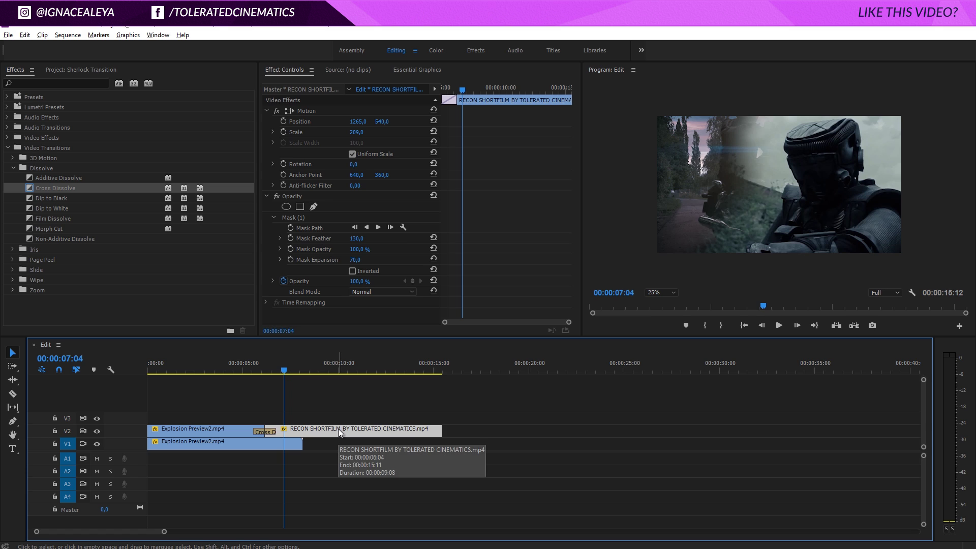
left_click_drag(338, 430, 337, 418)
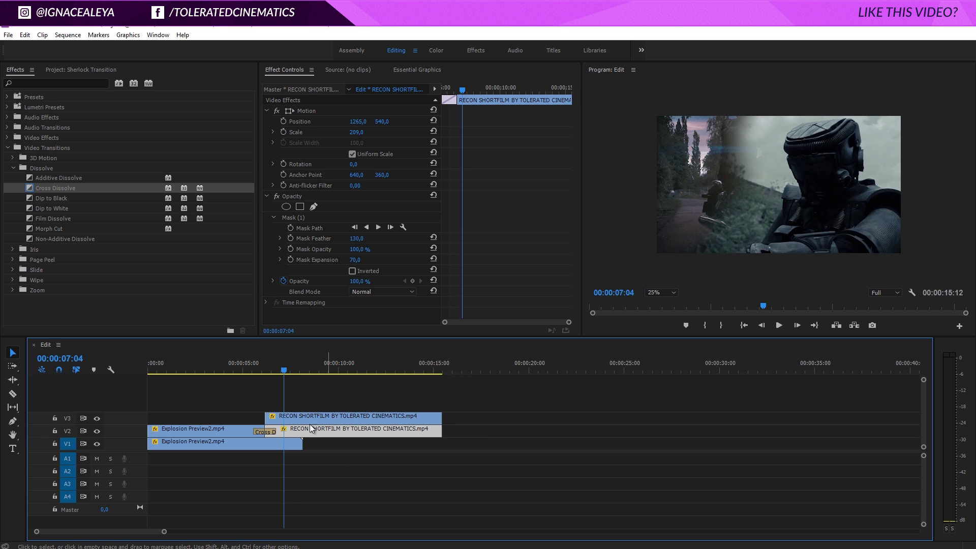
left_click_drag(267, 416, 289, 415)
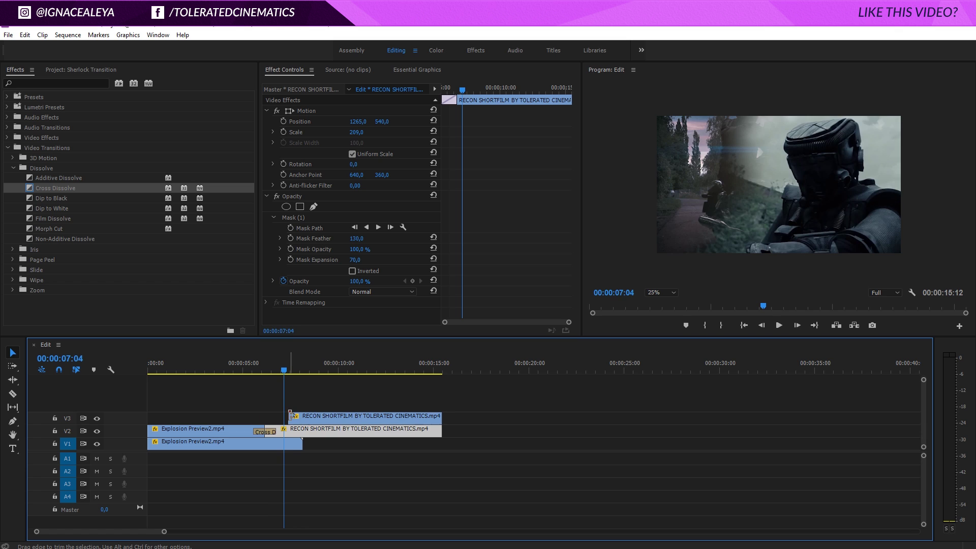
left_click_drag(286, 372, 293, 371)
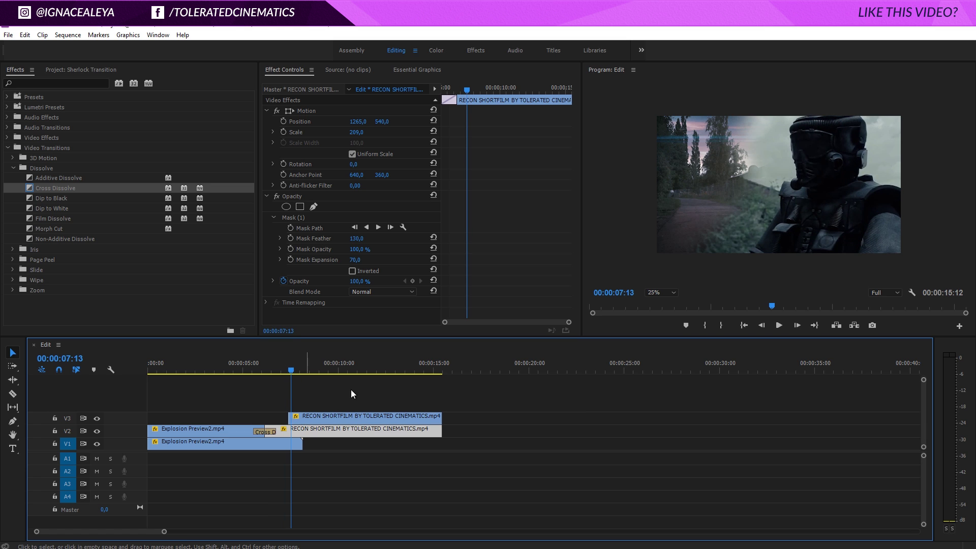
left_click(298, 417)
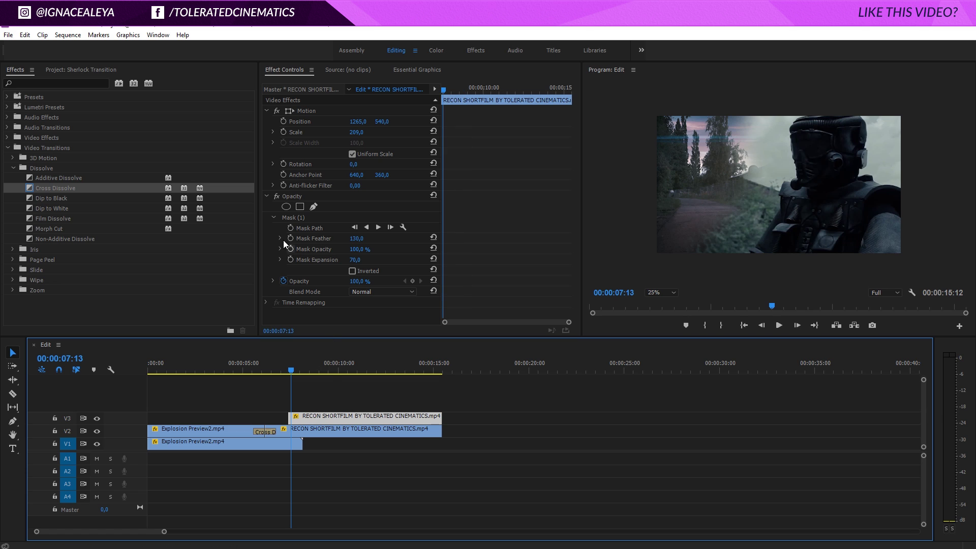
left_click(297, 216)
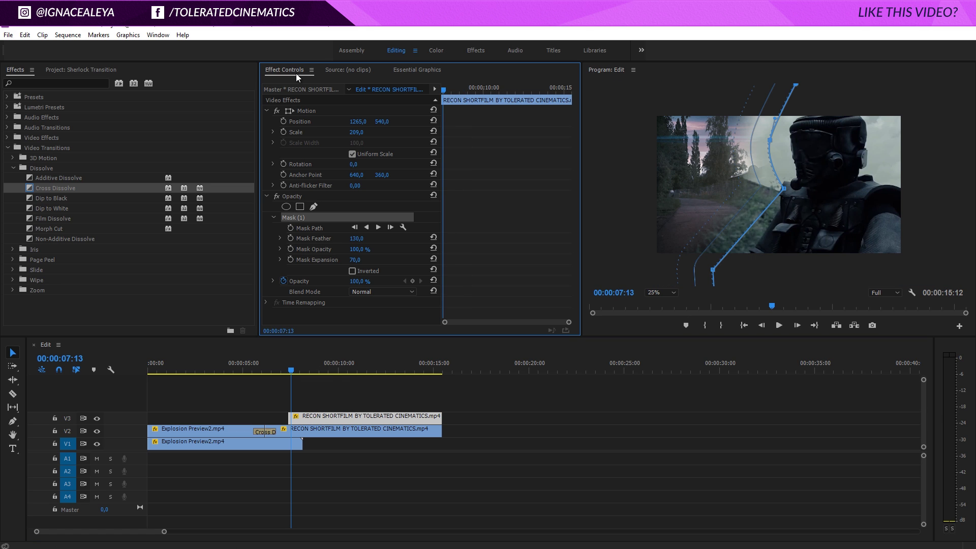
key("Delete")
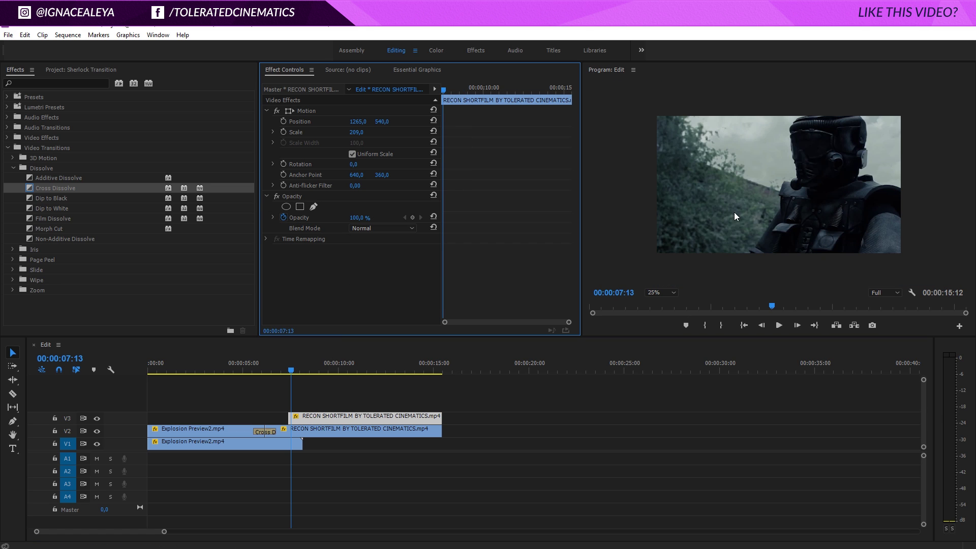
- Add a shortened Cross Dissolve at the start of the V3 RECON copy
left_click(273, 366)
mouse_move(272, 364)
left_mouse_down()
mouse_move(261, 364)
mouse_move(273, 365)
left_mouse_up()
left_click(295, 369)
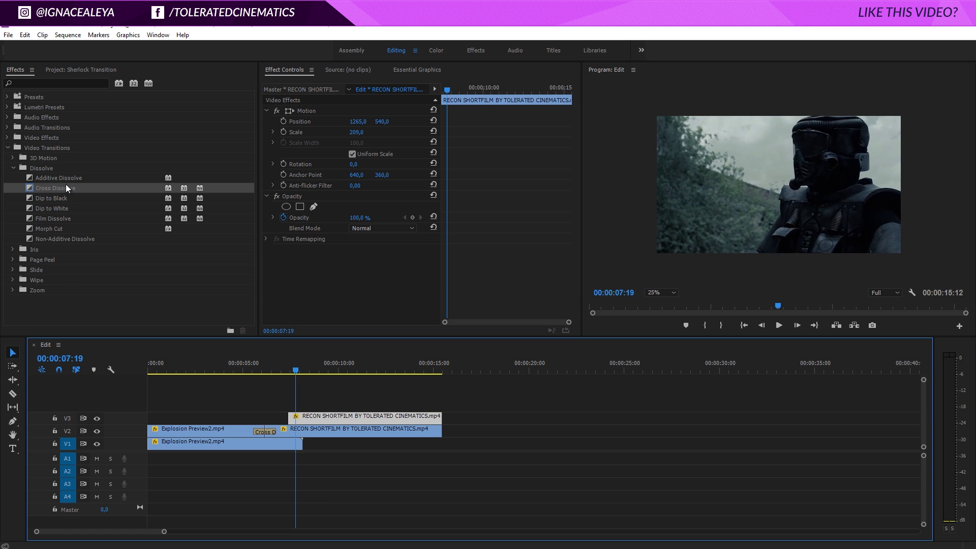
left_click_drag(65, 187, 298, 418)
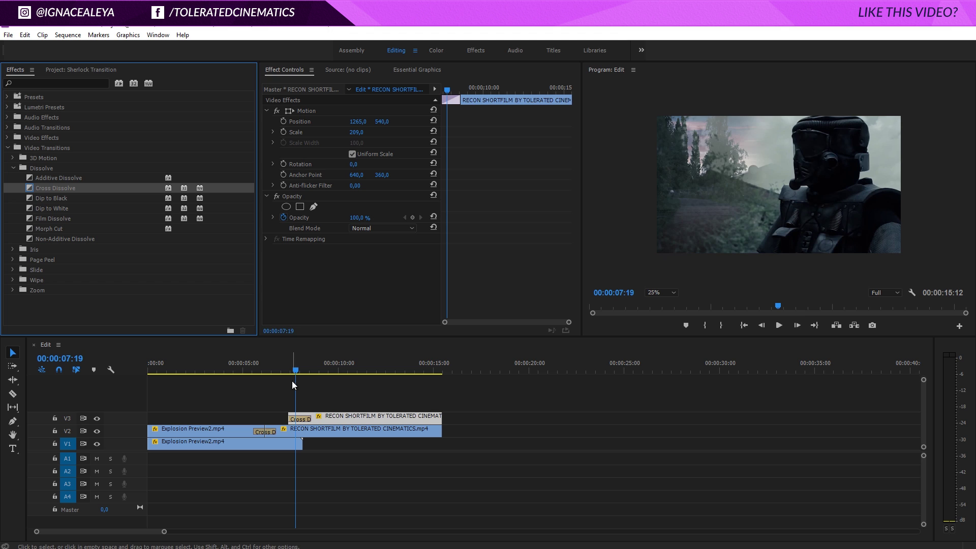
left_click_drag(307, 368, 310, 370)
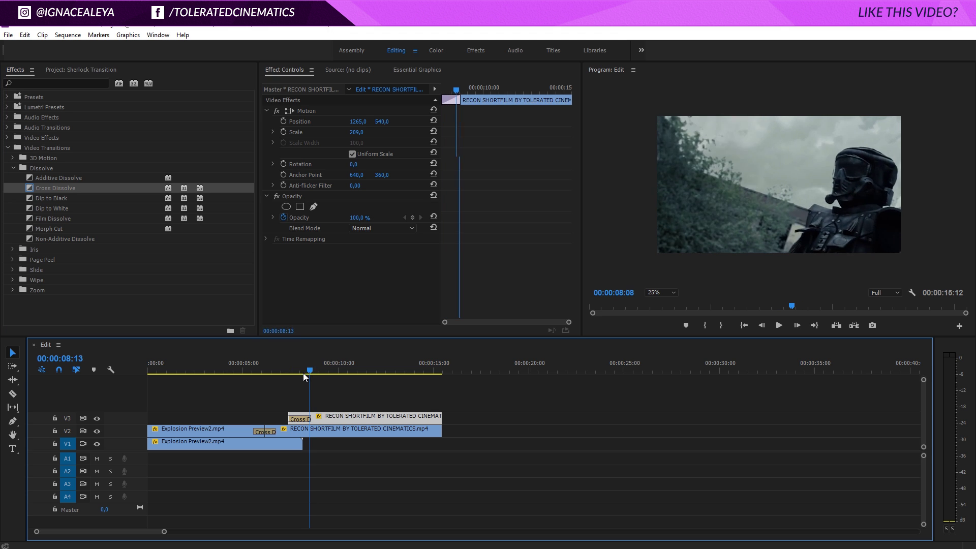
left_click(301, 374)
left_click(306, 419)
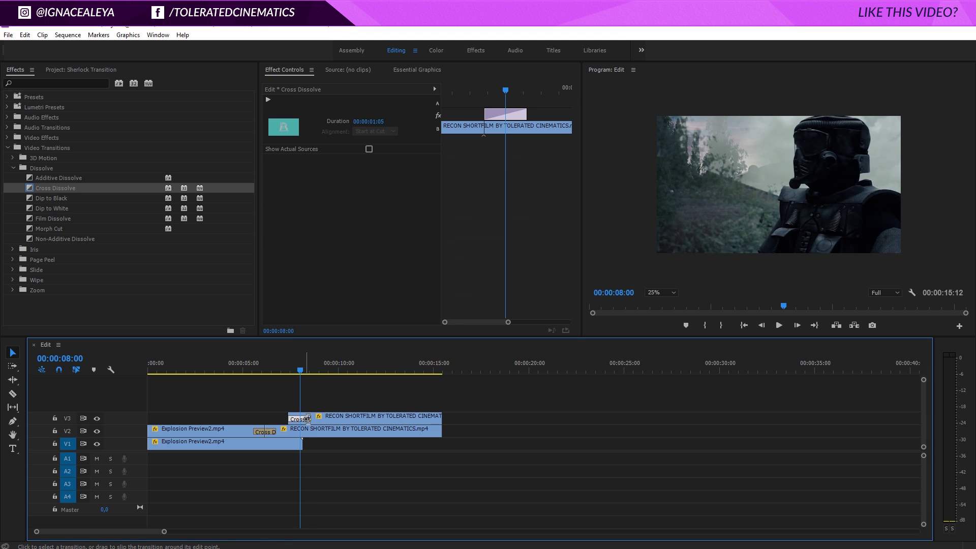
left_click_drag(307, 419, 300, 430)
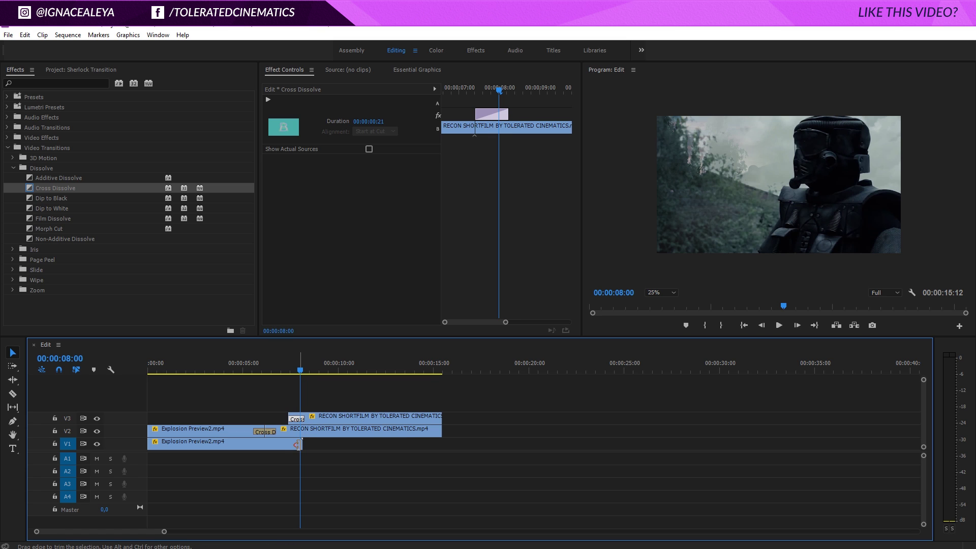
- Play the transition from 00:00:05:00, stop around 8:19, then park at 00:00:07:03
left_click(291, 446)
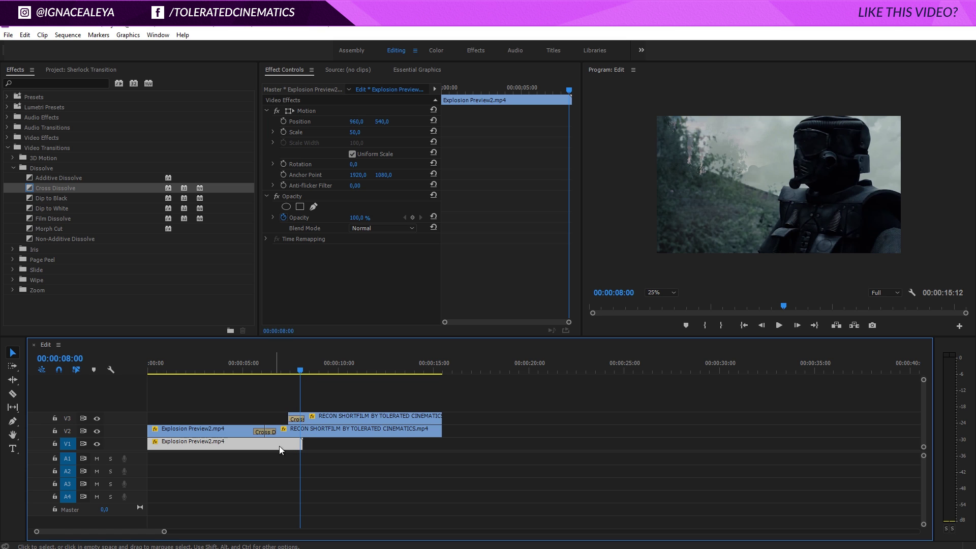
left_click(242, 363)
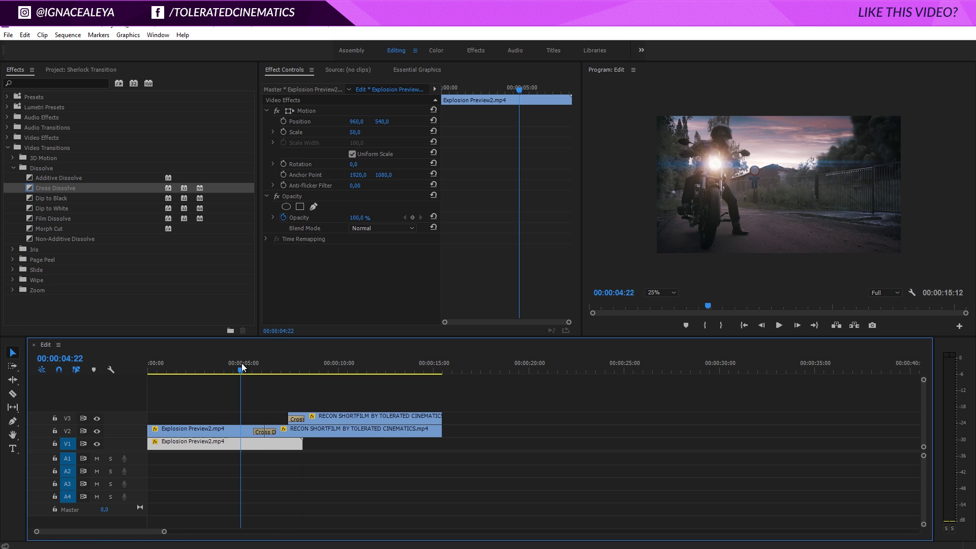
key("space")
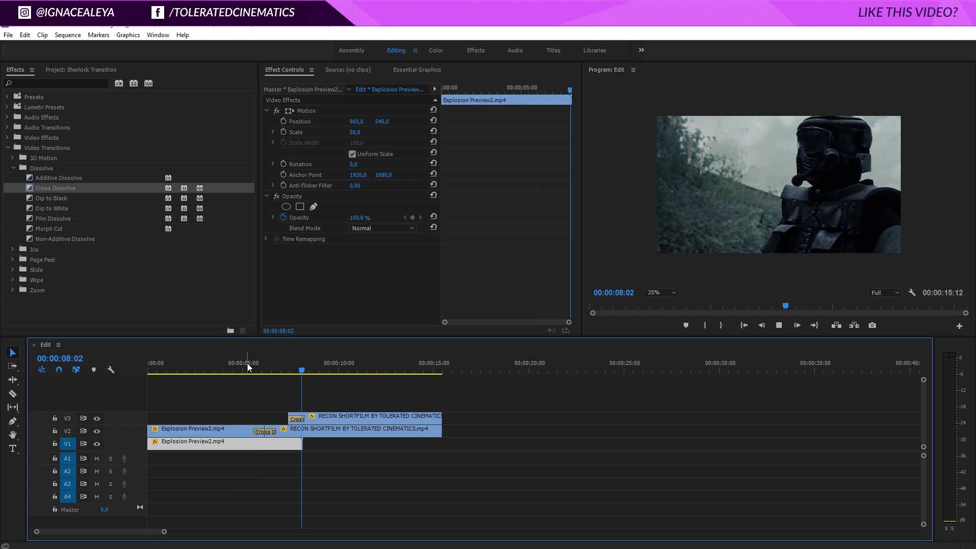
left_click(315, 364)
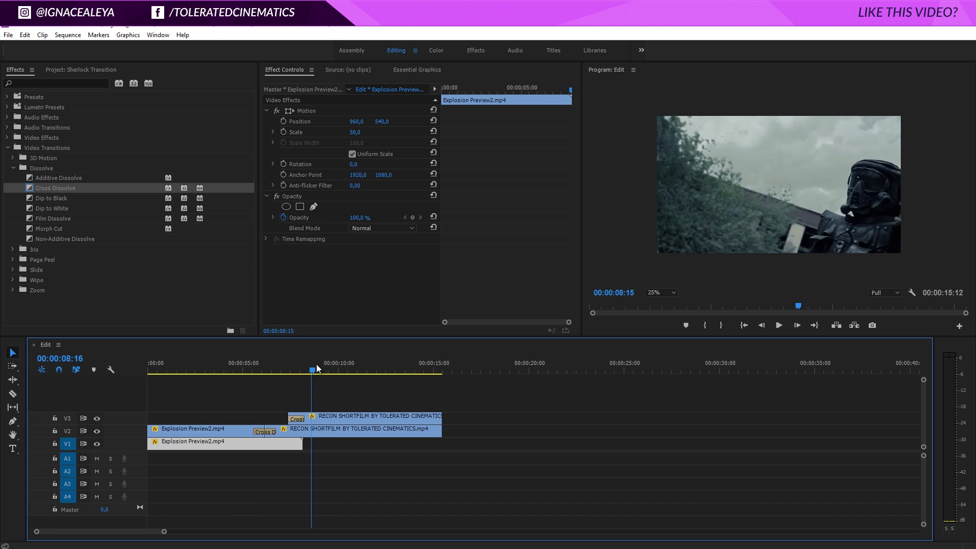
left_click(283, 370)
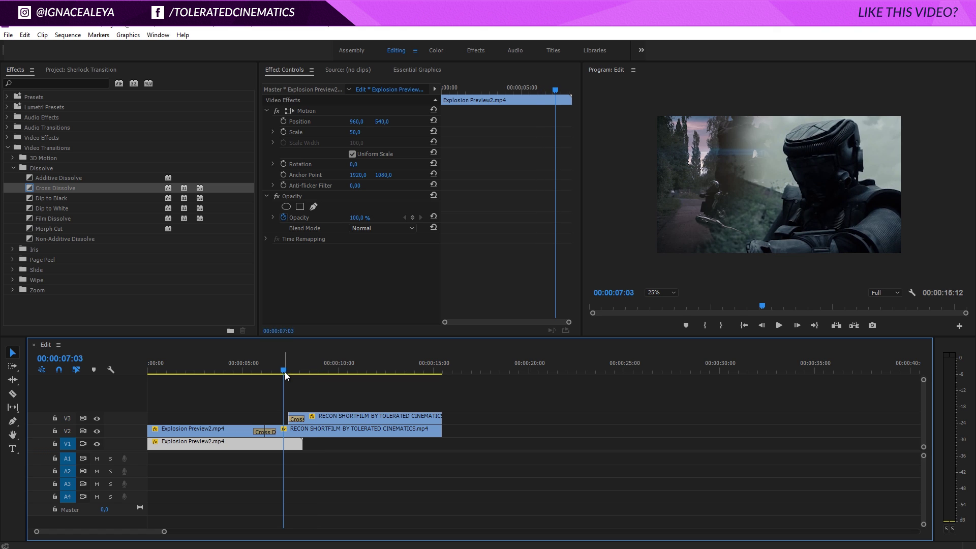
- Set the V2 RECON mask expansion to -3 and nudge two mask vertices over the robot
left_click(301, 430)
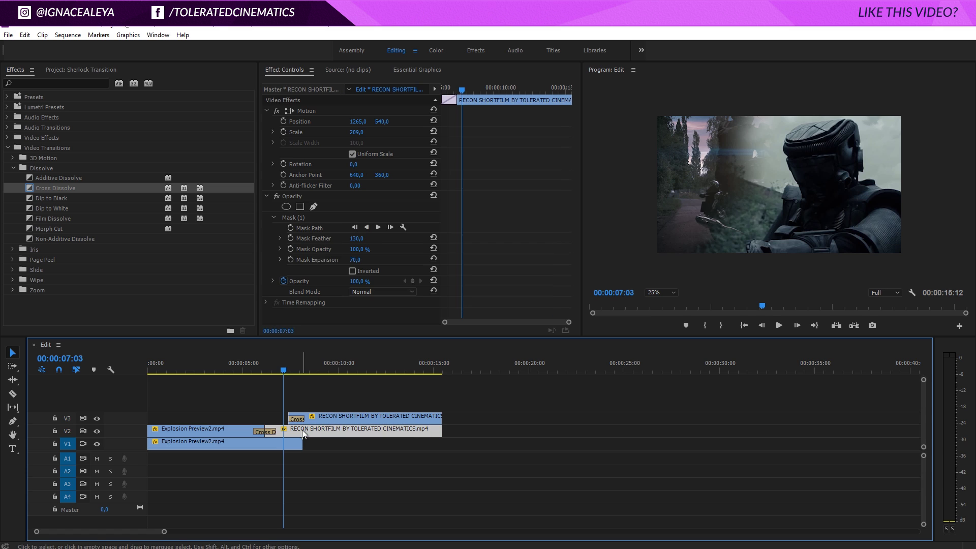
left_click_drag(351, 261, 287, 270)
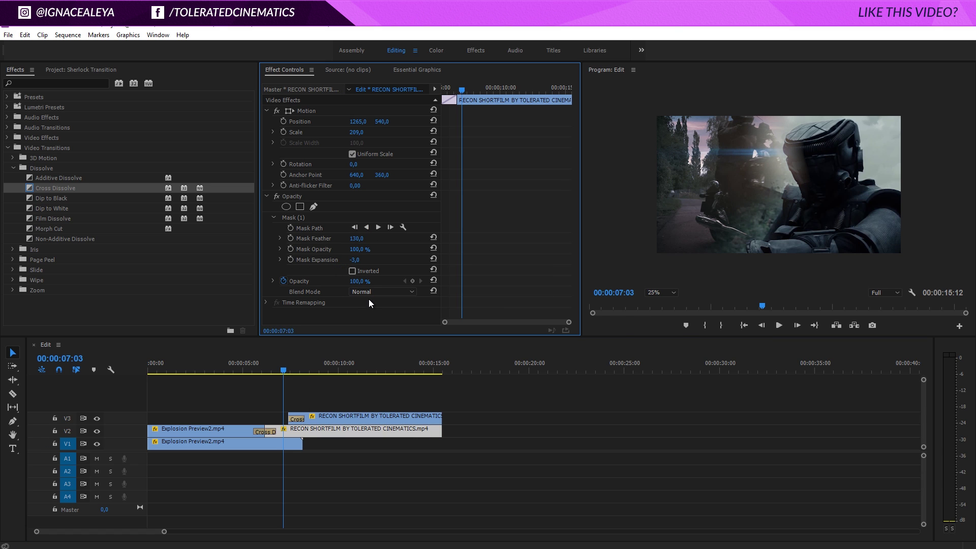
left_click(319, 222)
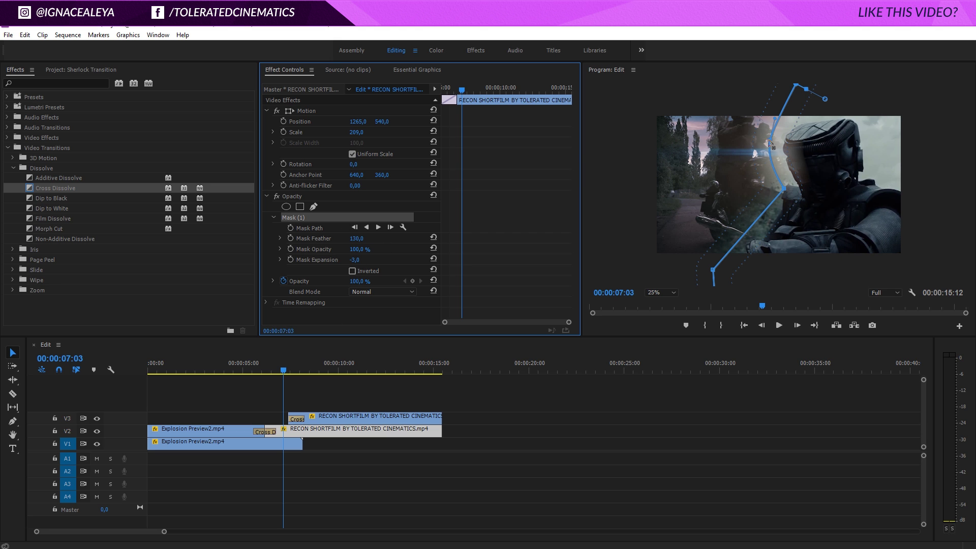
left_click(751, 148)
left_click_drag(751, 148, 754, 151)
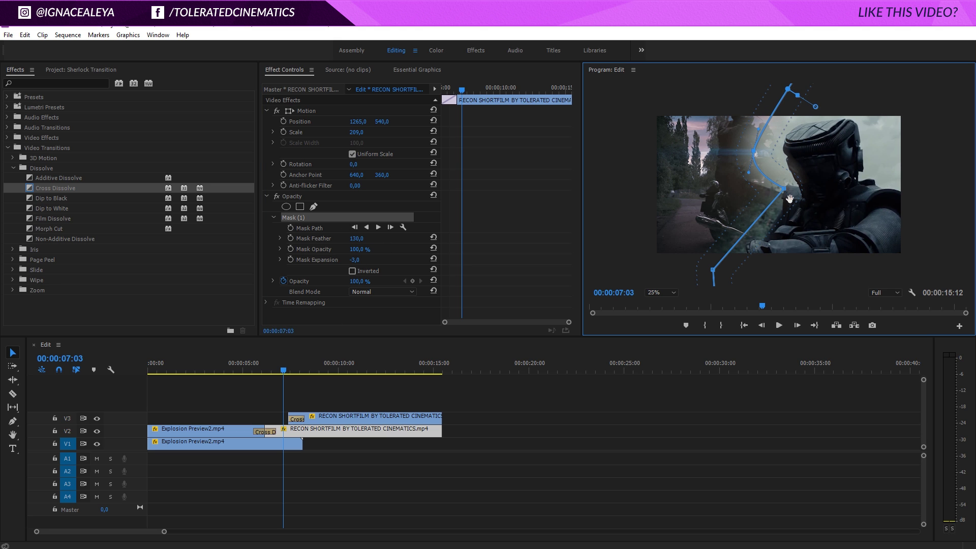
left_click_drag(785, 191, 778, 195)
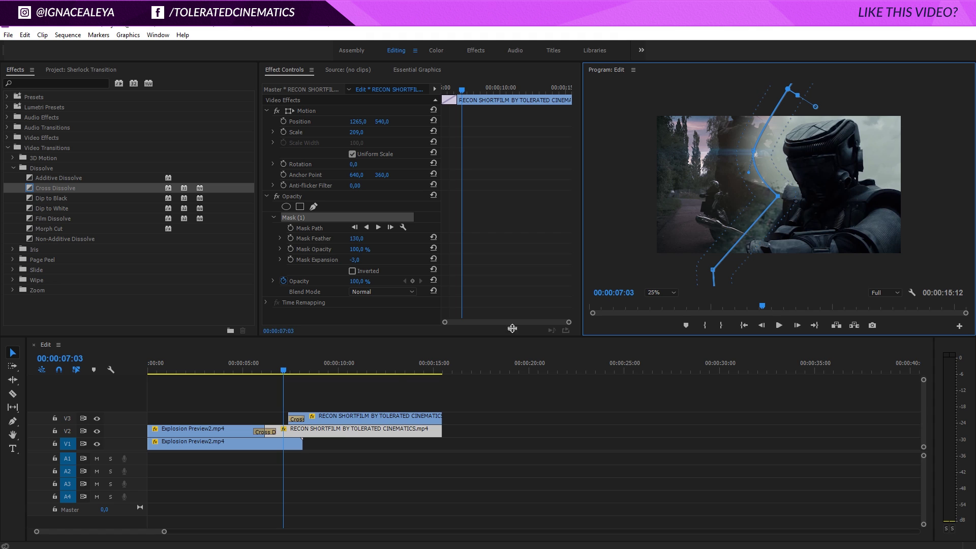
left_click(464, 459)
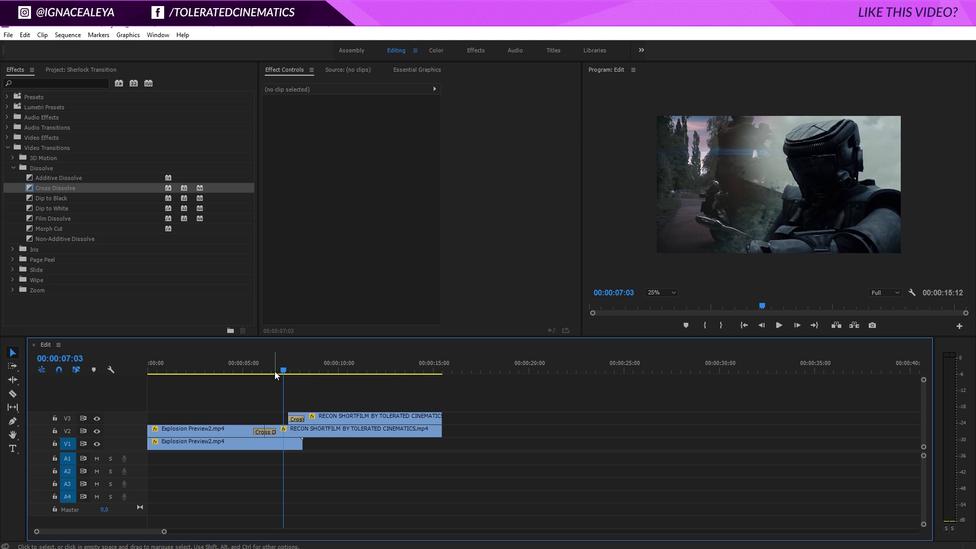
- Play the revised transition from 00:00:05:23 and stop at 00:00:09:00
left_click(261, 366)
key("space")
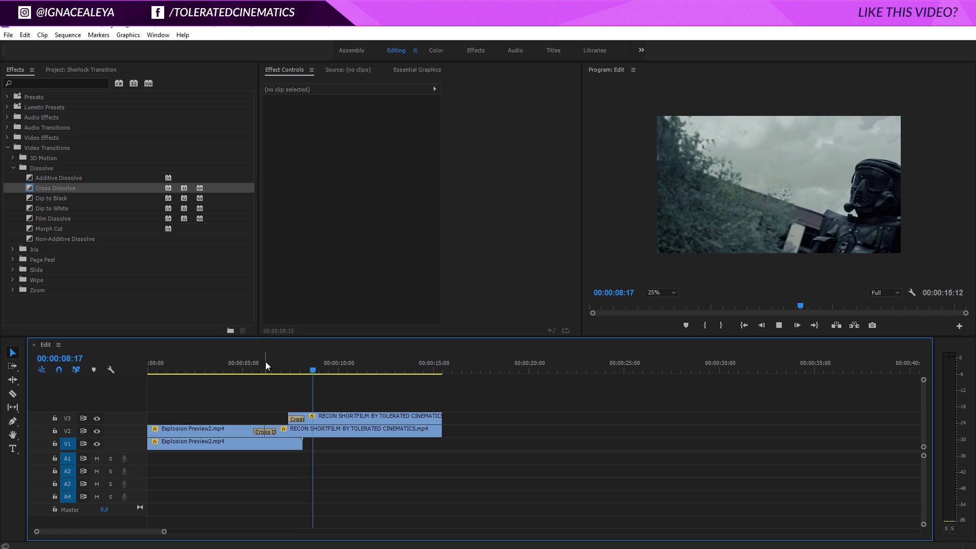
key("space")
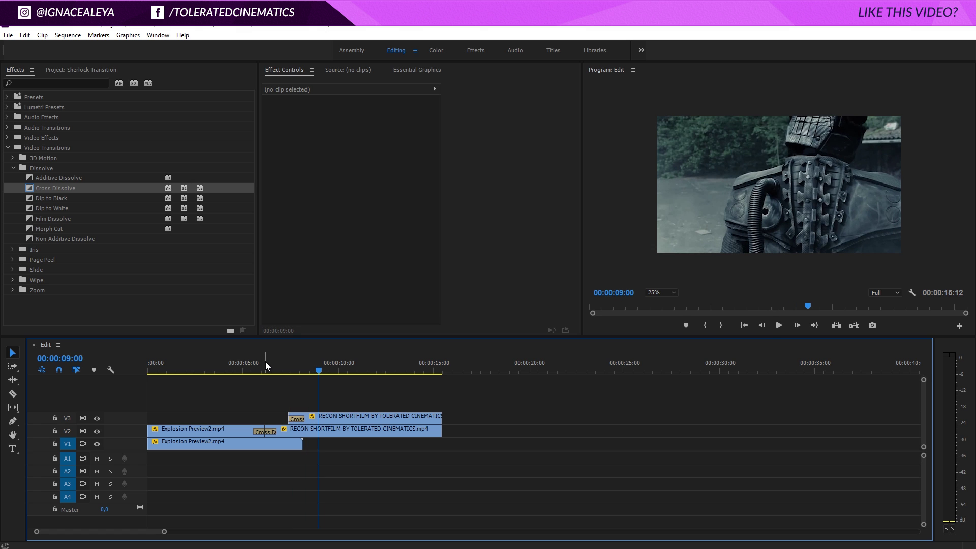